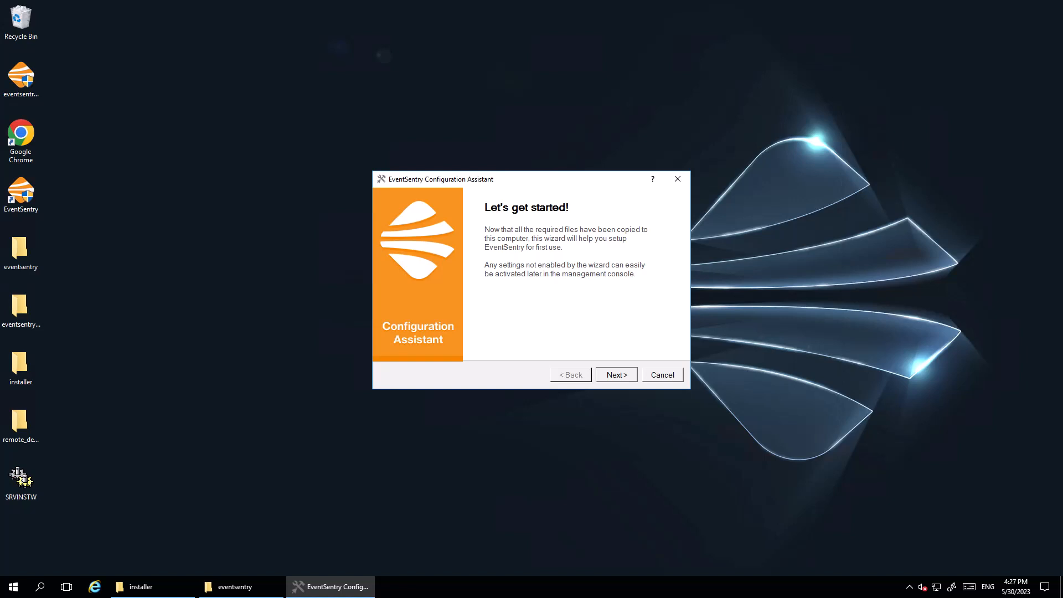
- Start the configuration wizard, set the email alert volume to Medium and add Generic System Alerts to the emailed categories
click(609, 376)
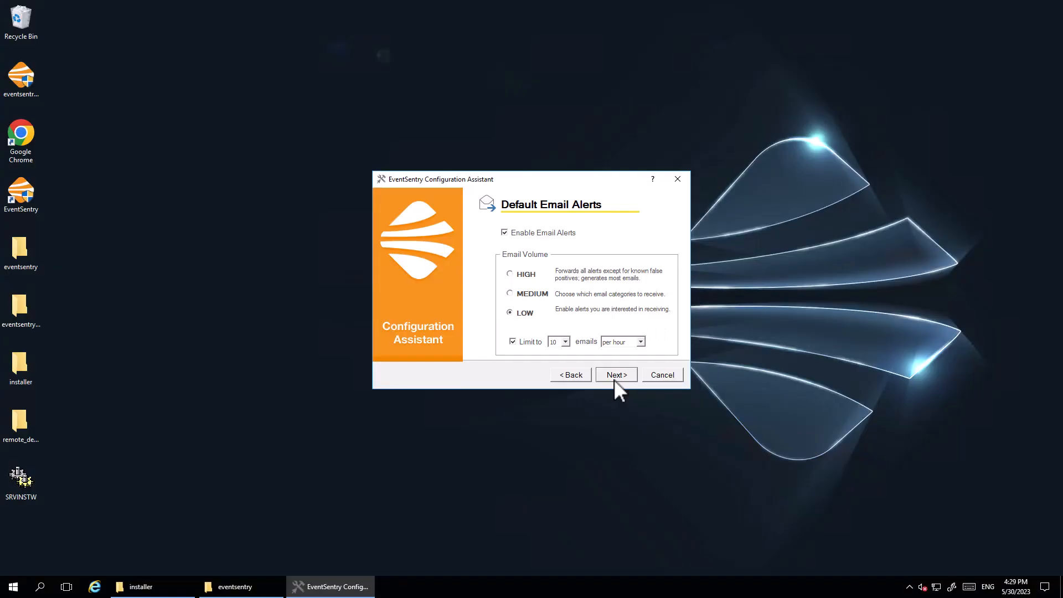
click(614, 377)
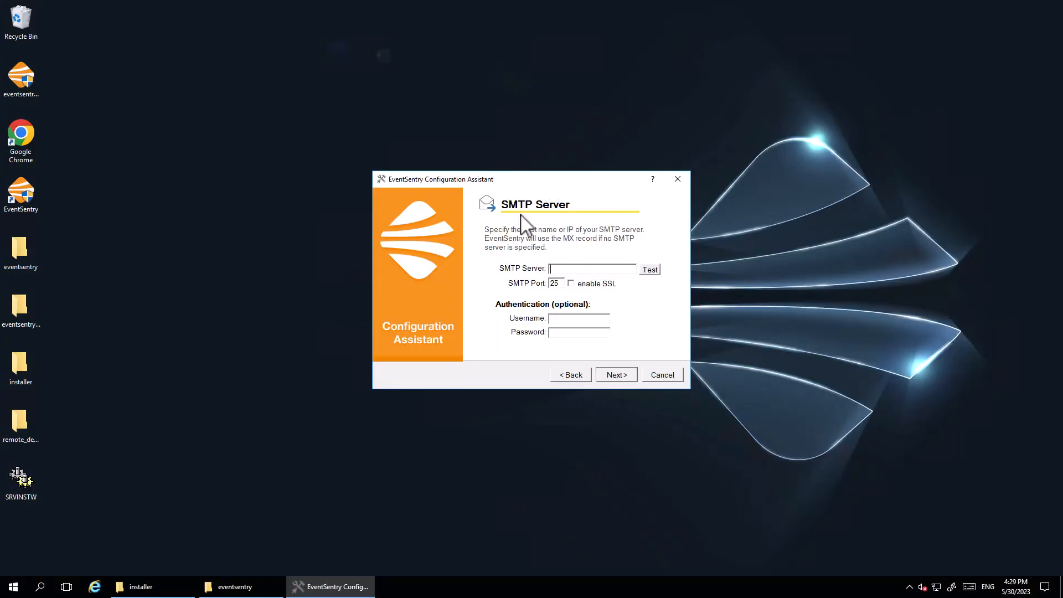
click(568, 377)
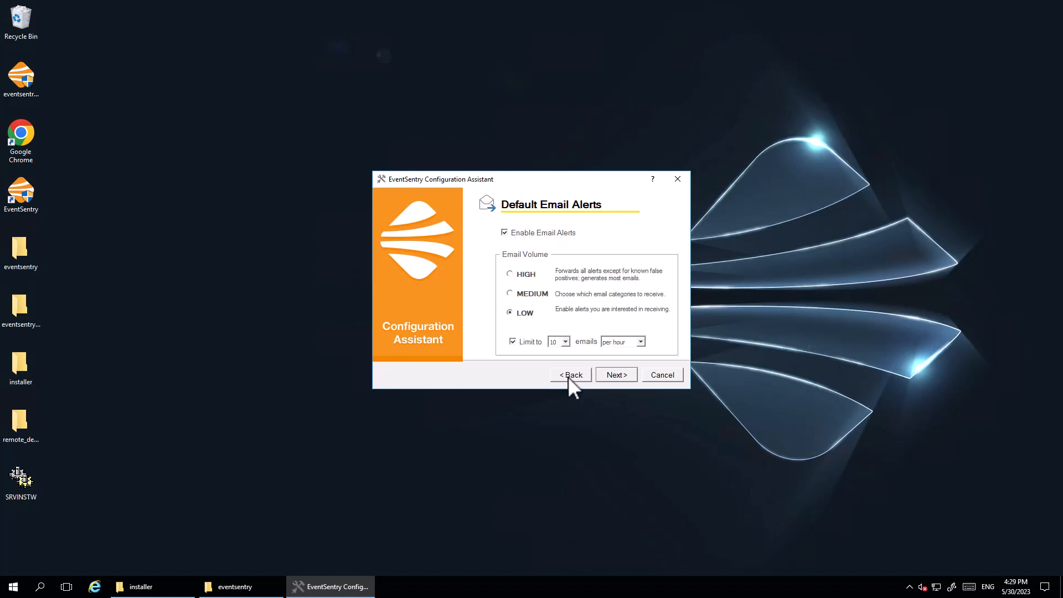
click(510, 294)
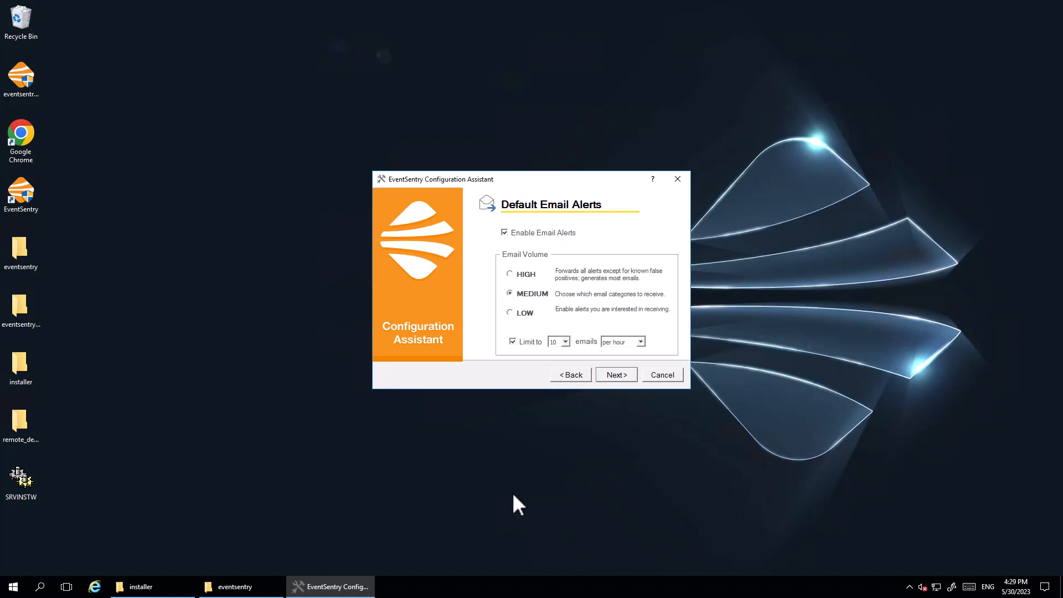
click(617, 377)
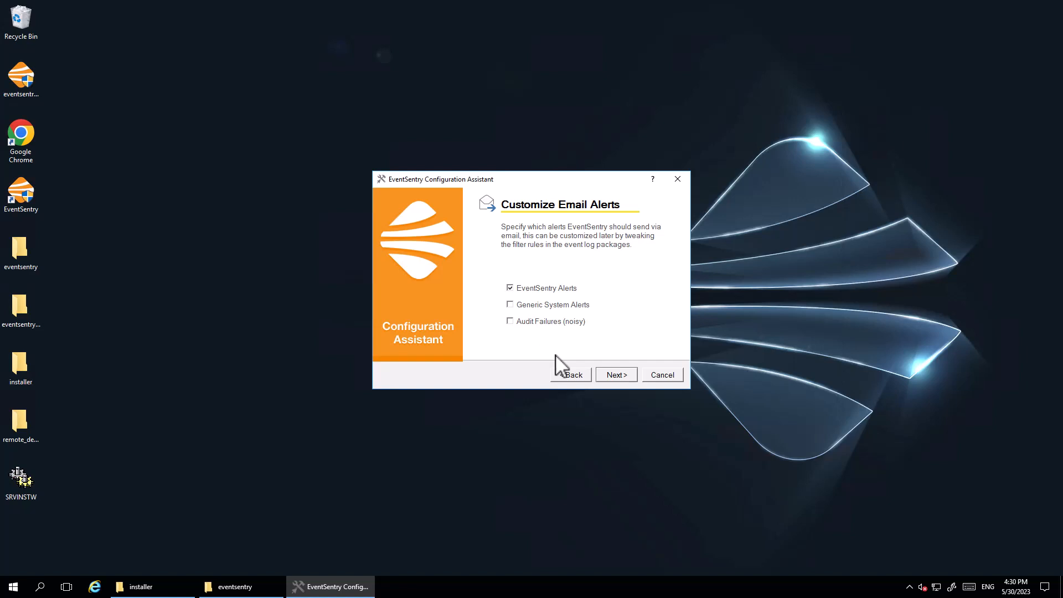
click(510, 304)
click(612, 378)
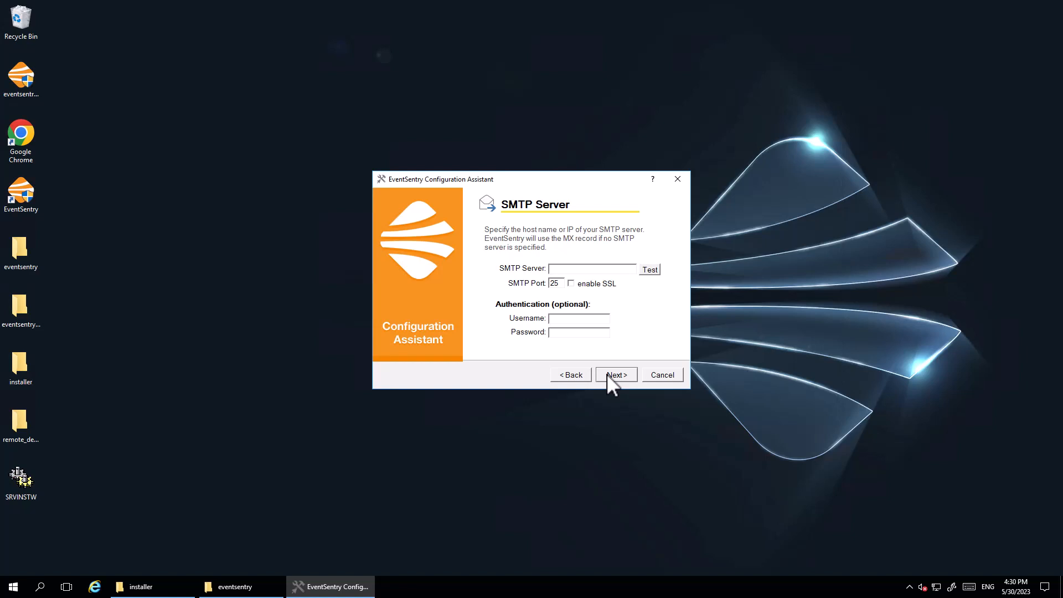
- Enter the mail server's host name as the SMTP server and test its connection on port 25
text(mail..co)
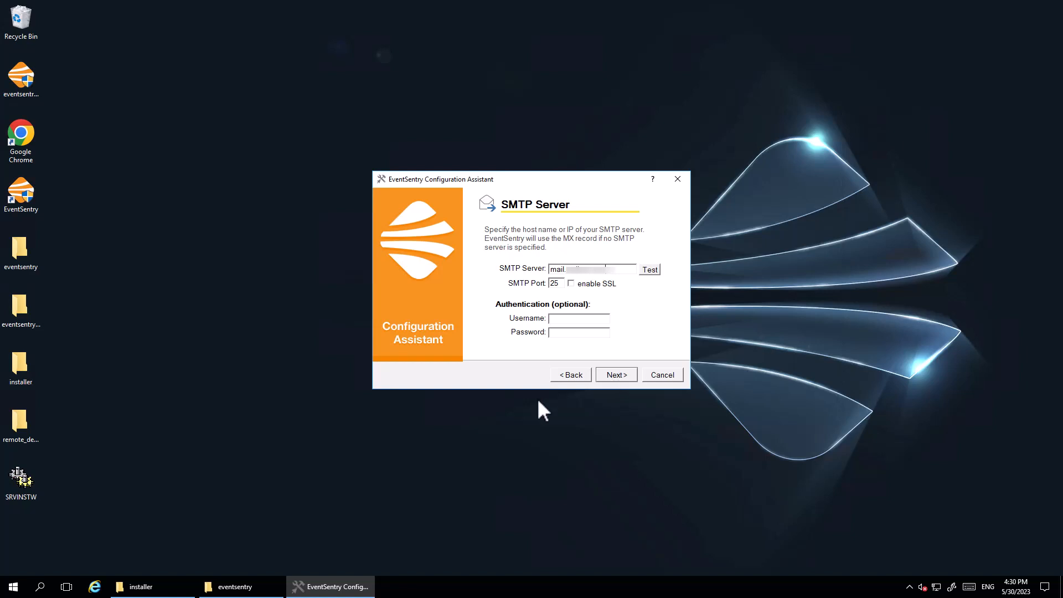
click(655, 270)
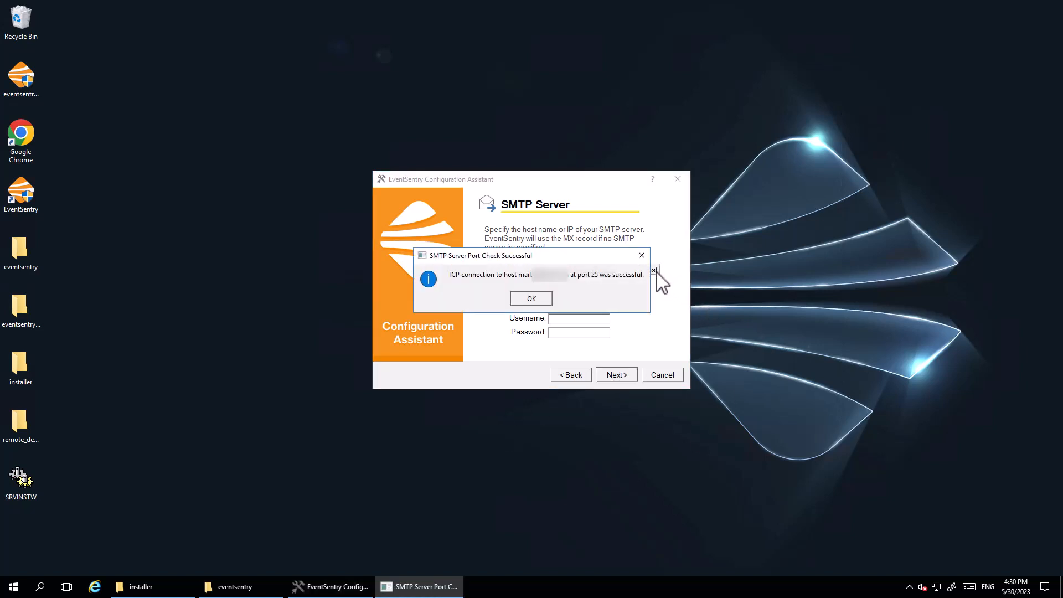
click(527, 300)
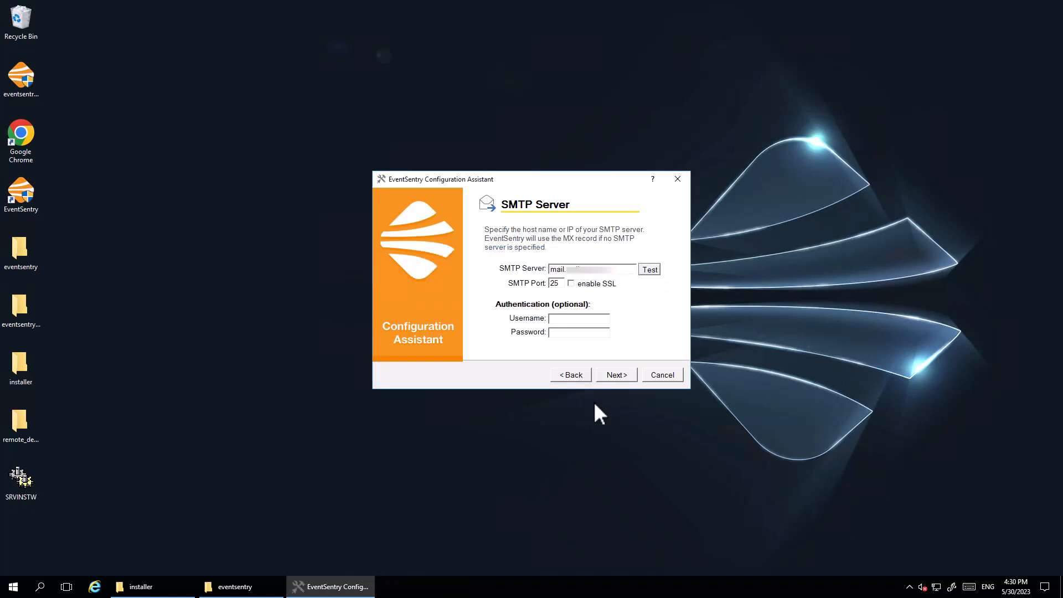
click(612, 377)
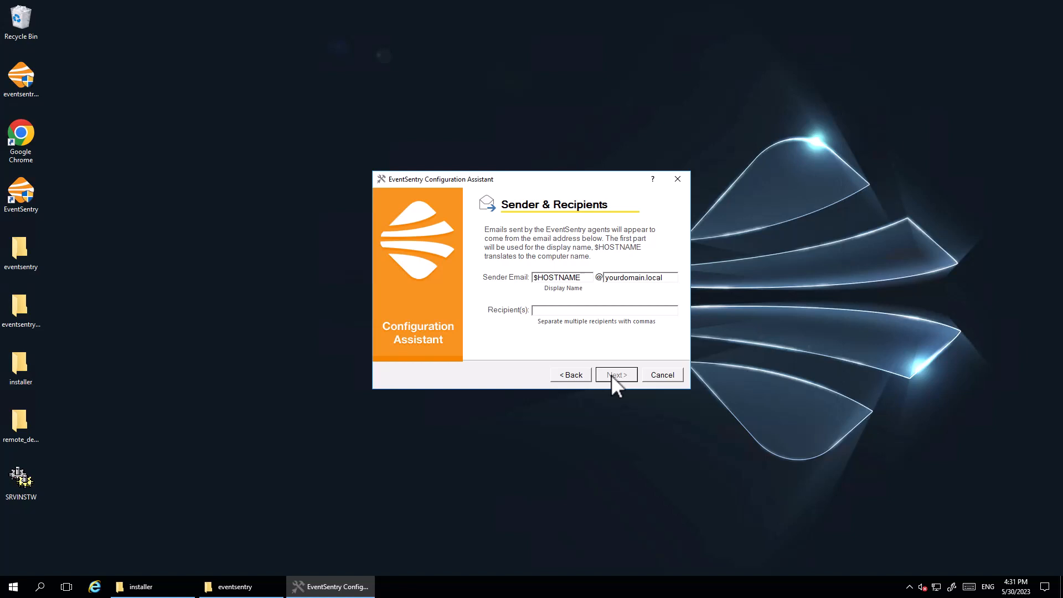
- Set the sender email domain to netikus.local and fill in the recipient's e-mail address
key(Tab)
text(netikus.loca[blurred])
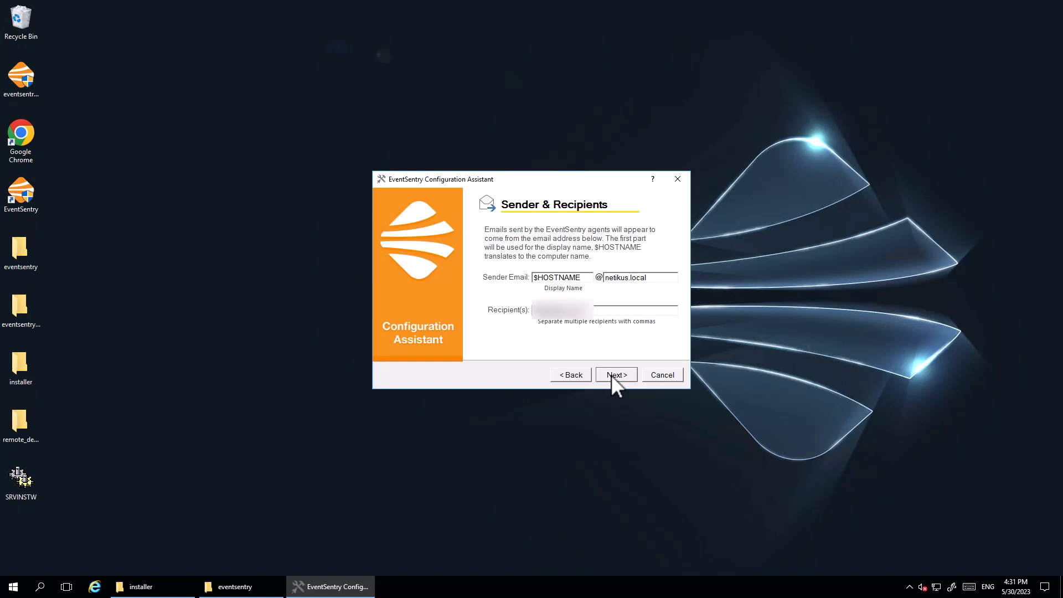
click(612, 376)
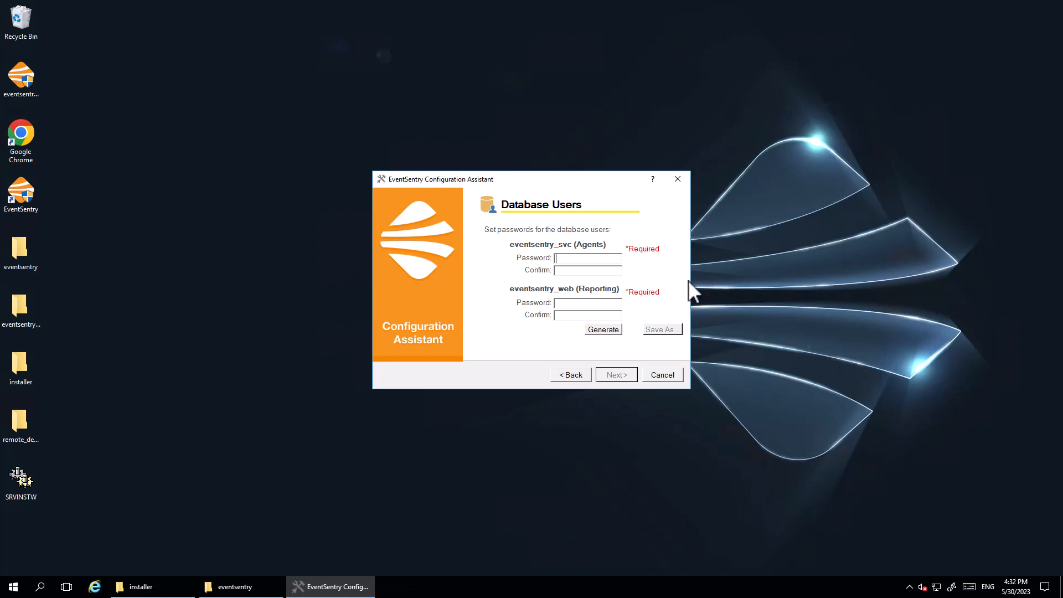
- Generate passwords for both database users and save them to the Desktop as the text file es_sql_users
click(613, 330)
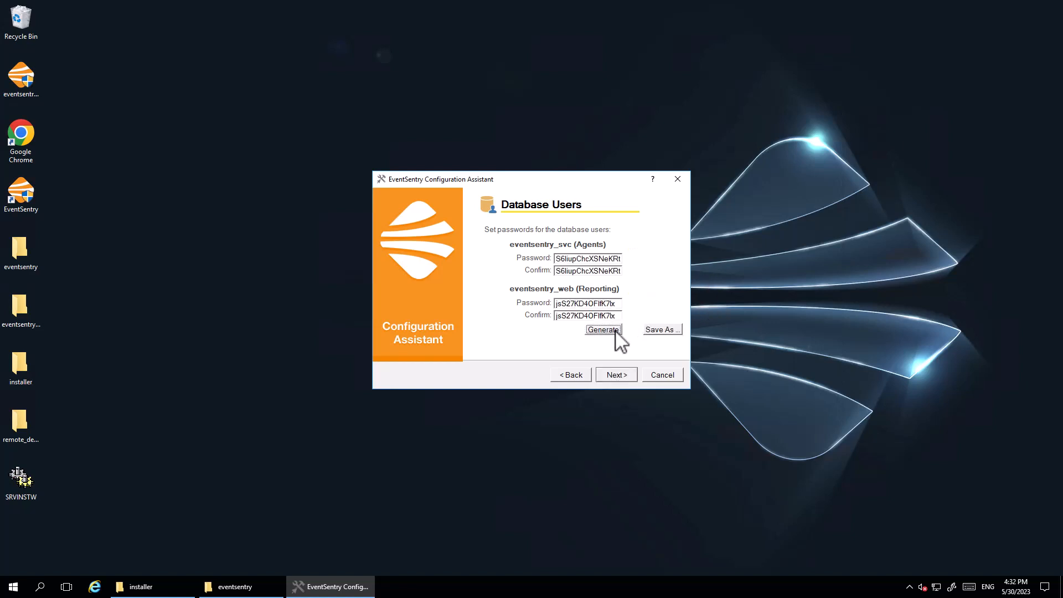
click(673, 331)
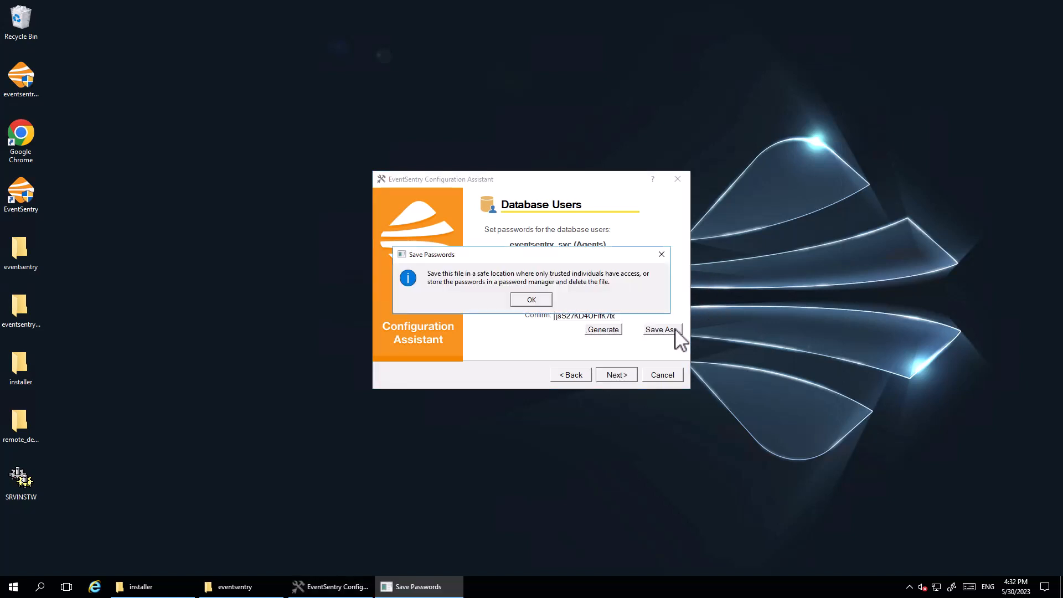
click(540, 300)
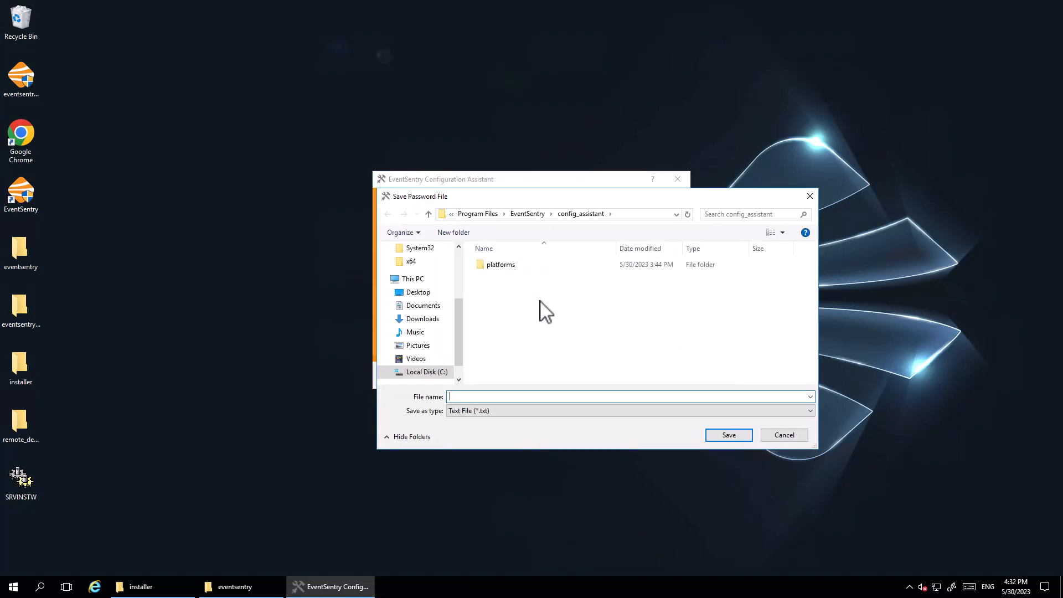
click(419, 292)
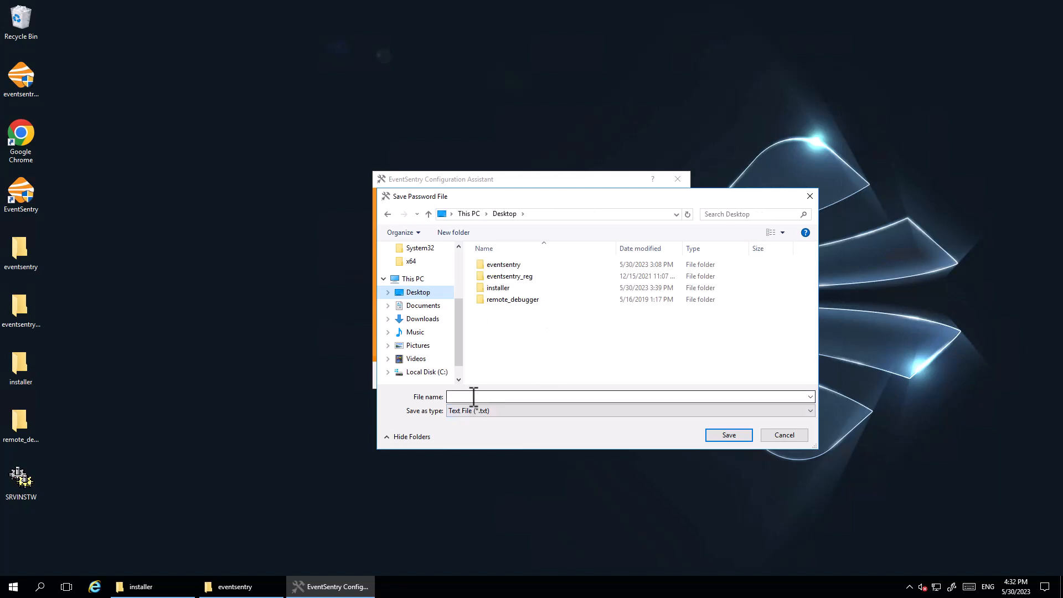
click(474, 397)
text(es_)
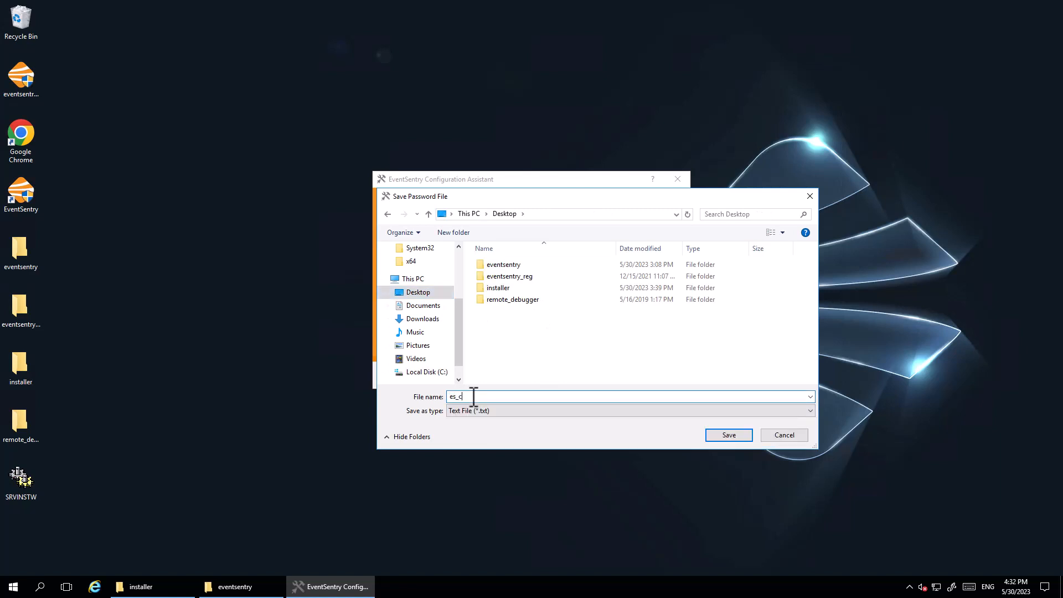
text(cr)
key(BackSpace)
key(BackSpace)
text(sql)
key(Return)
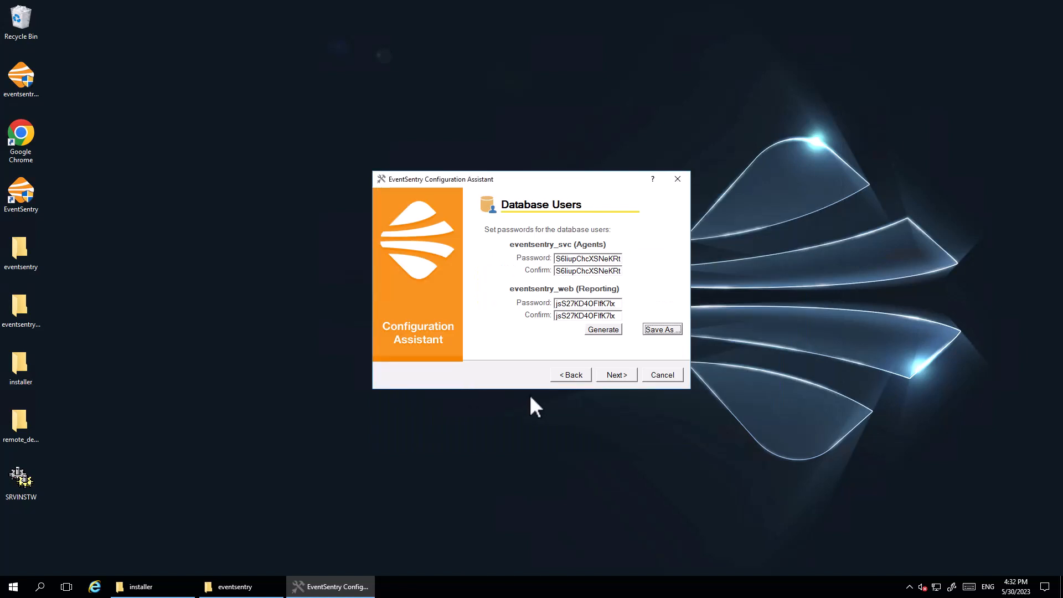
click(621, 377)
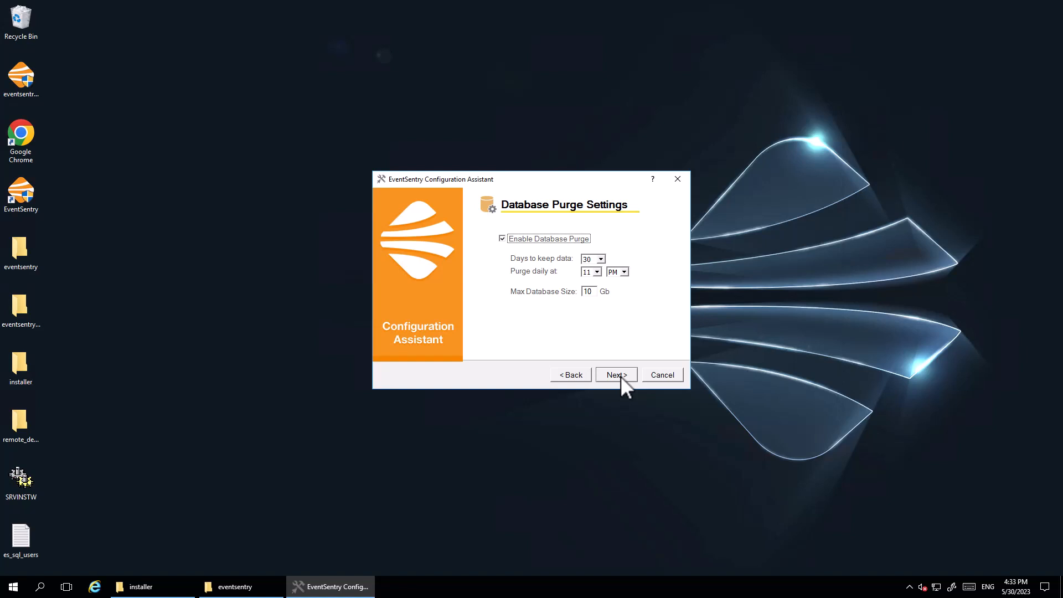
- Configure the database purge to keep data for 90 days with a maximum database size of 50 GB
click(602, 260)
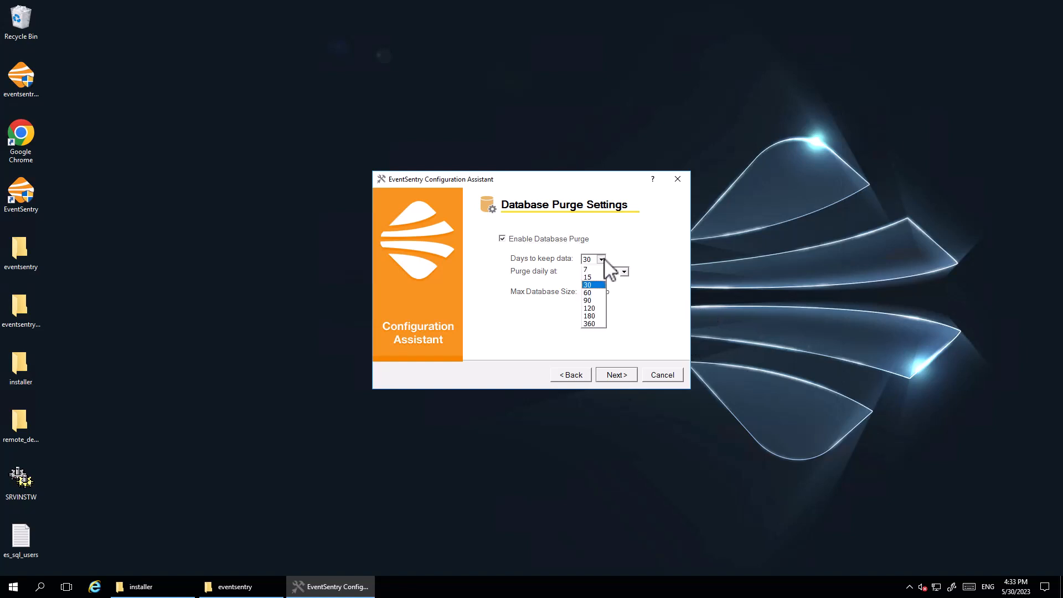
click(593, 302)
click(592, 292)
key(Left)
key(BackSpace)
text(5)
click(623, 375)
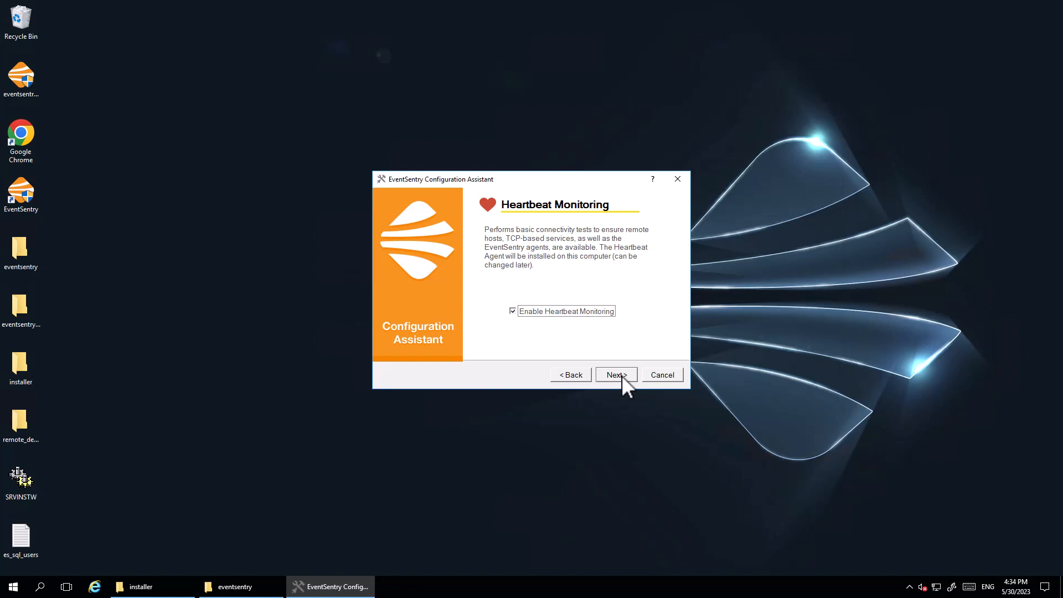
- Accept heartbeat monitoring with the Local System Account, the network services, and the collector on TLS TCP port 5001
click(623, 378)
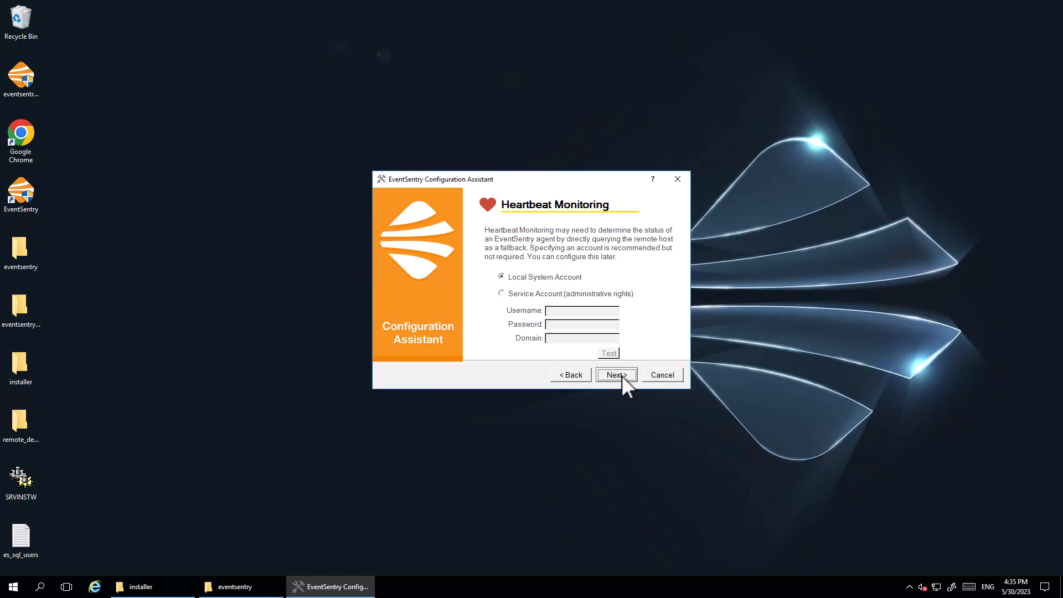
click(622, 376)
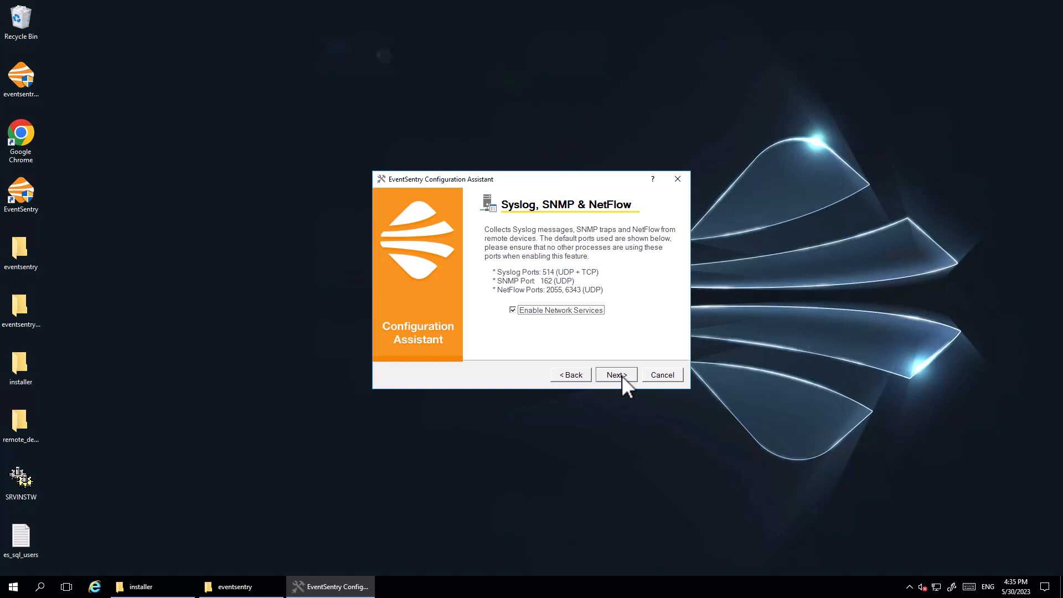
click(623, 377)
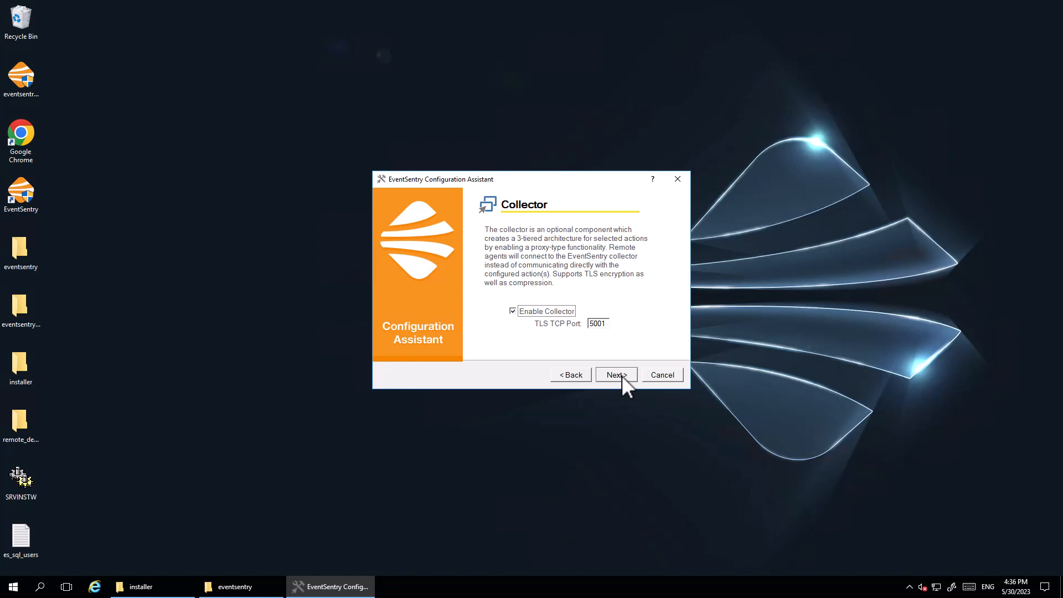
click(625, 377)
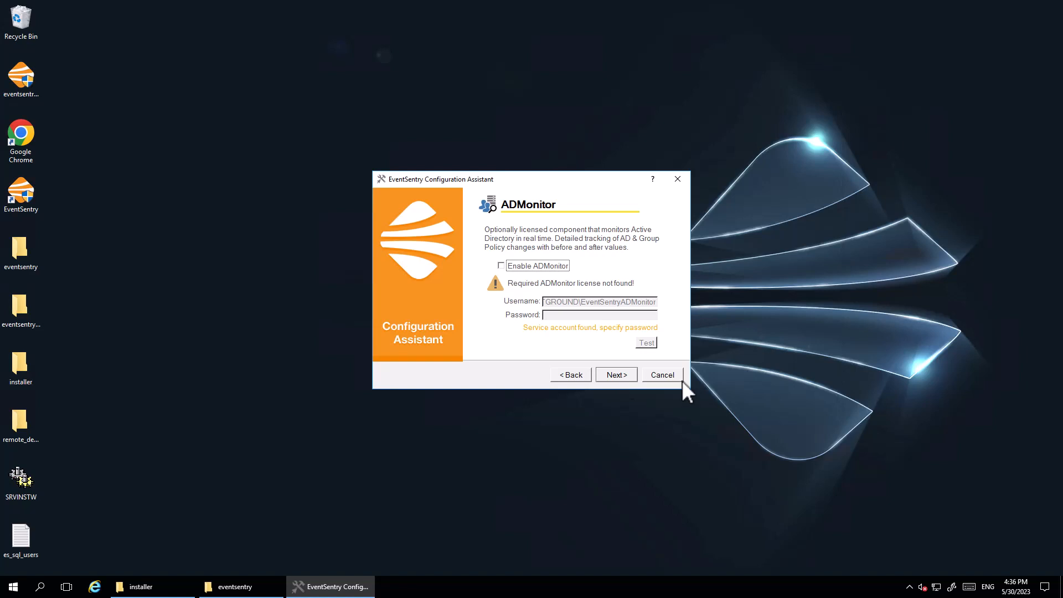
click(502, 267)
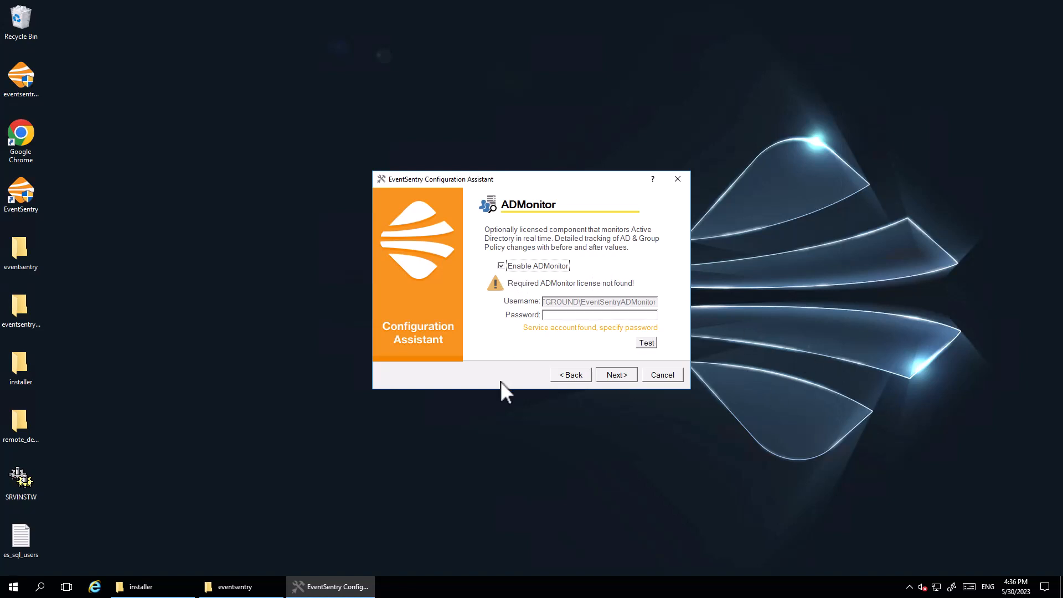
click(566, 316)
click(559, 267)
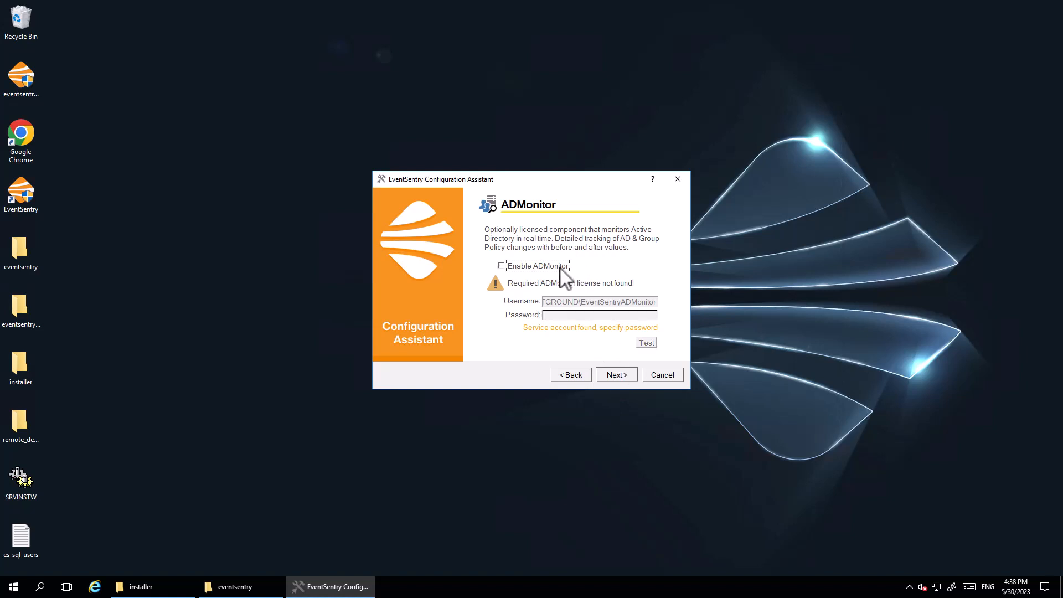
- Leave ADMonitor disabled and run the summarized setup, dismissing the disk performance notice and its knowledge base article
click(621, 374)
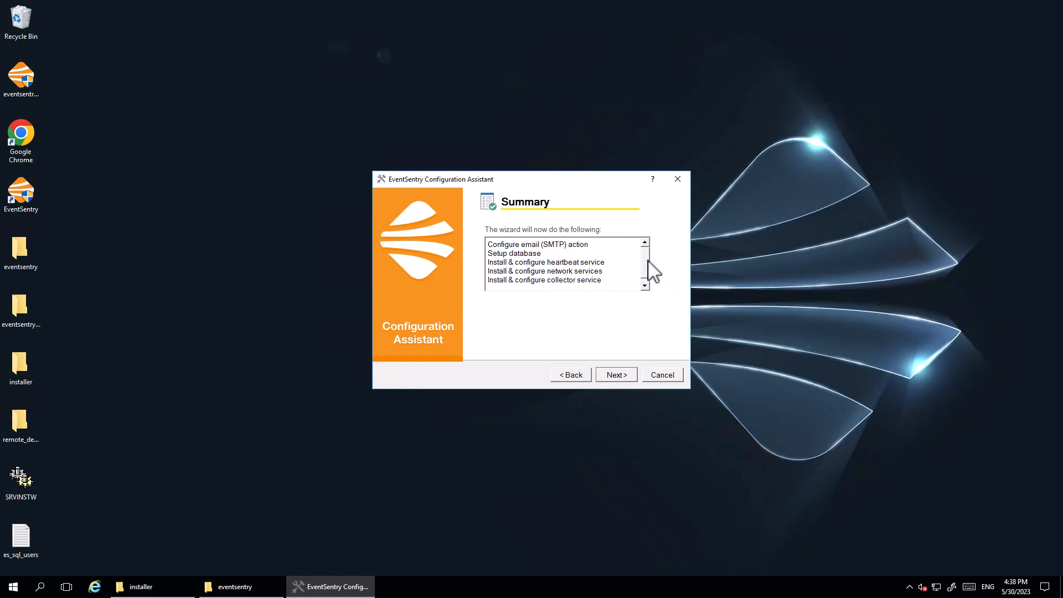
mouse_move(647, 260)
mouse_down()
mouse_move(646, 272)
mouse_move(651, 255)
mouse_up()
click(619, 376)
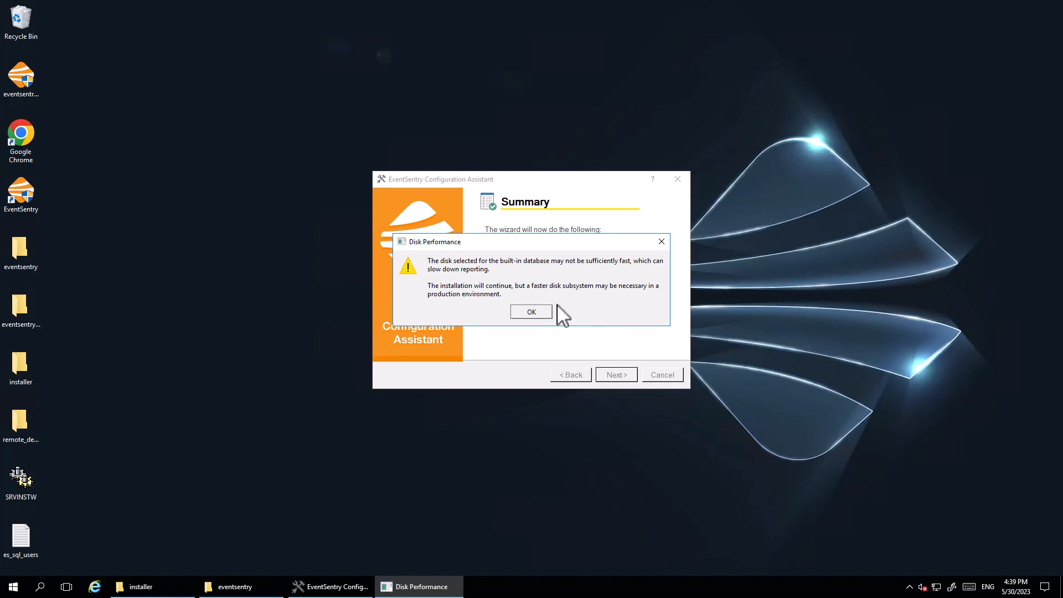
click(531, 312)
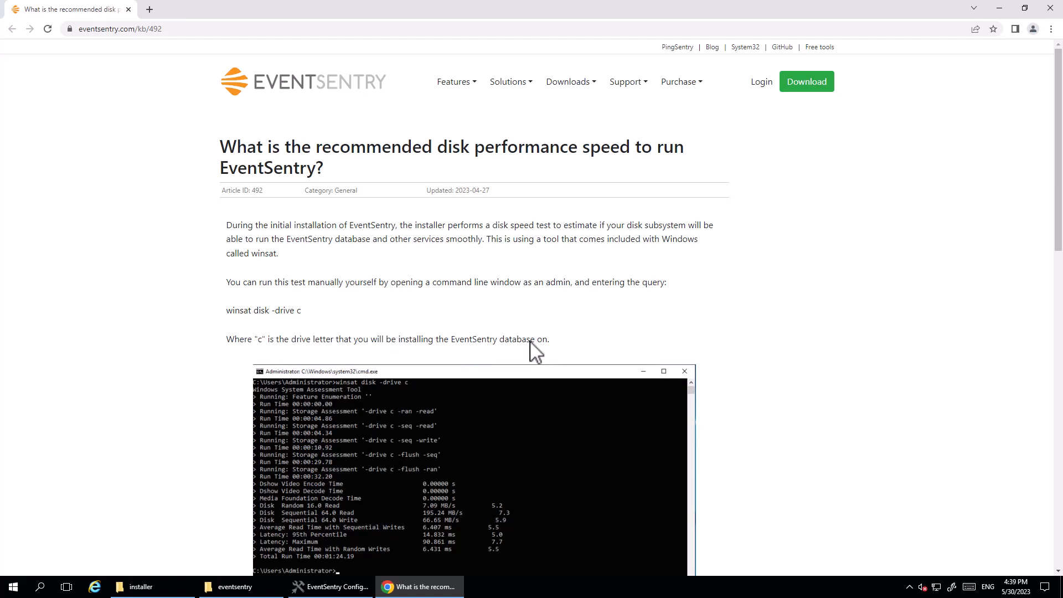
click(1051, 8)
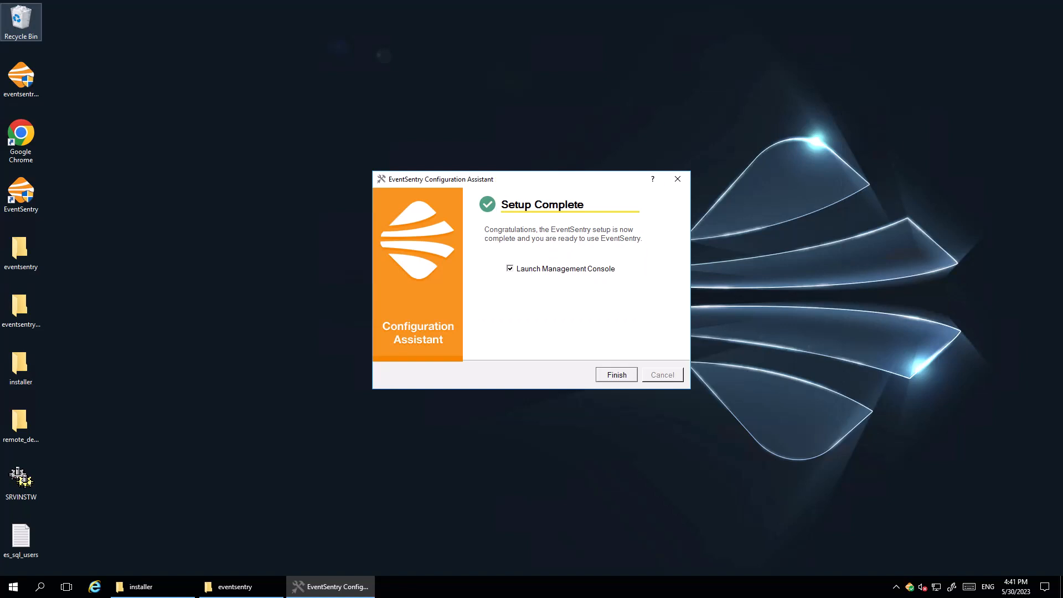
- Finish the setup with the Management Console set to launch, and accept the online maintenance check and updates download
click(613, 377)
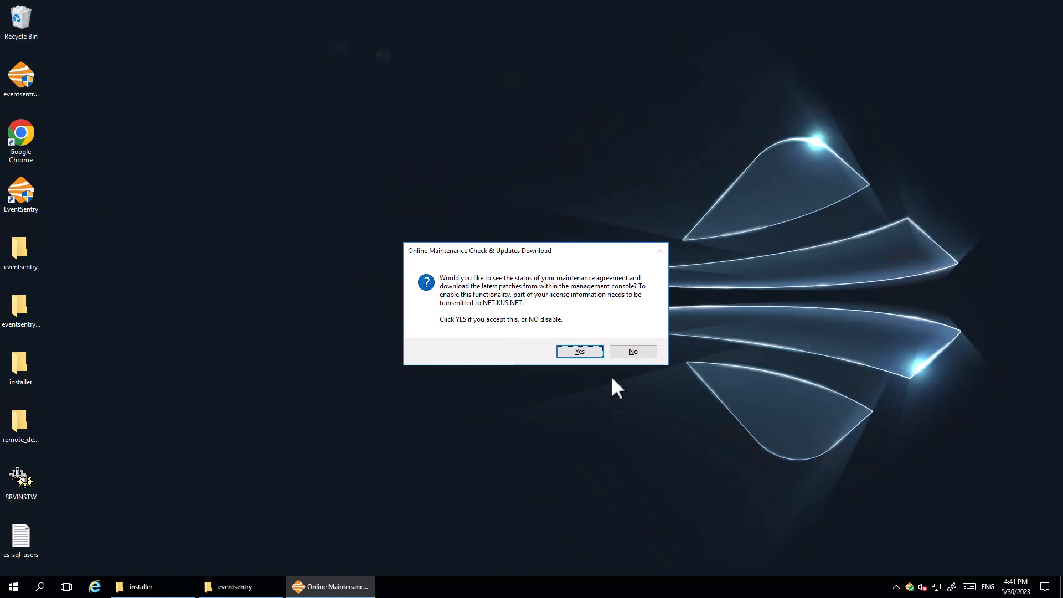
click(596, 354)
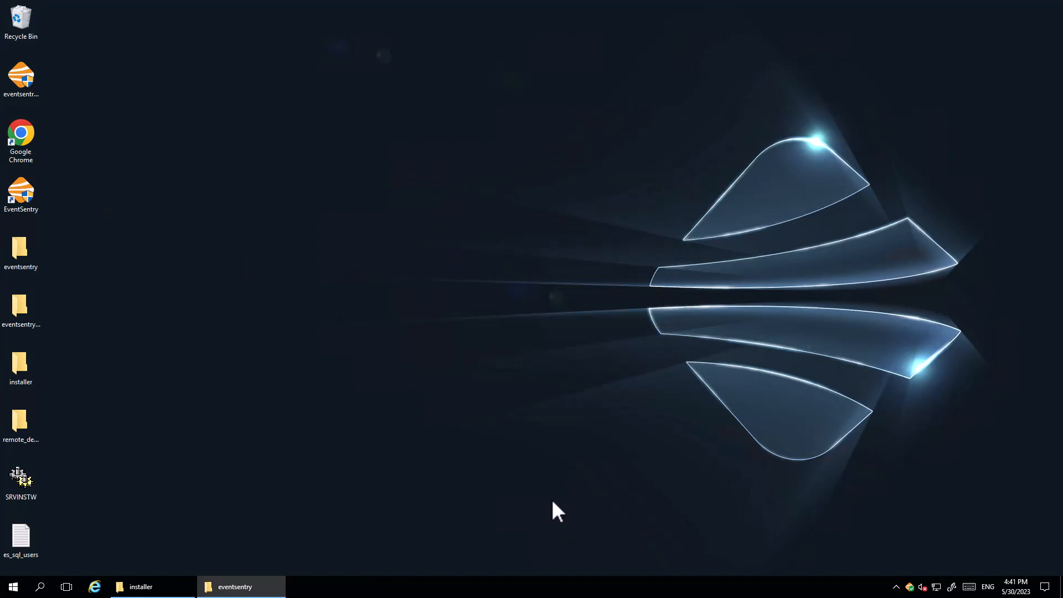